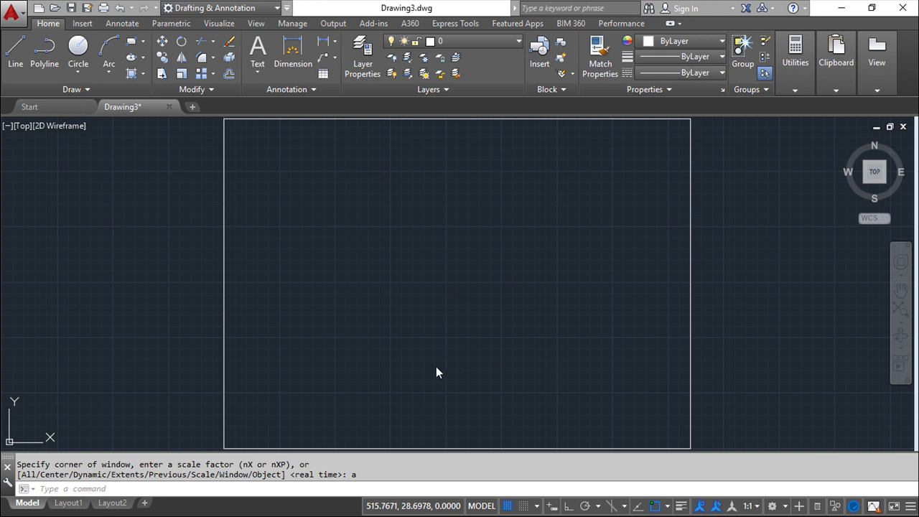
Switch from the zoomed-out empty AutoCAD drawing to the blank Excel workbook Livro1.
key("alt+Tab")
key("alt+Tab")
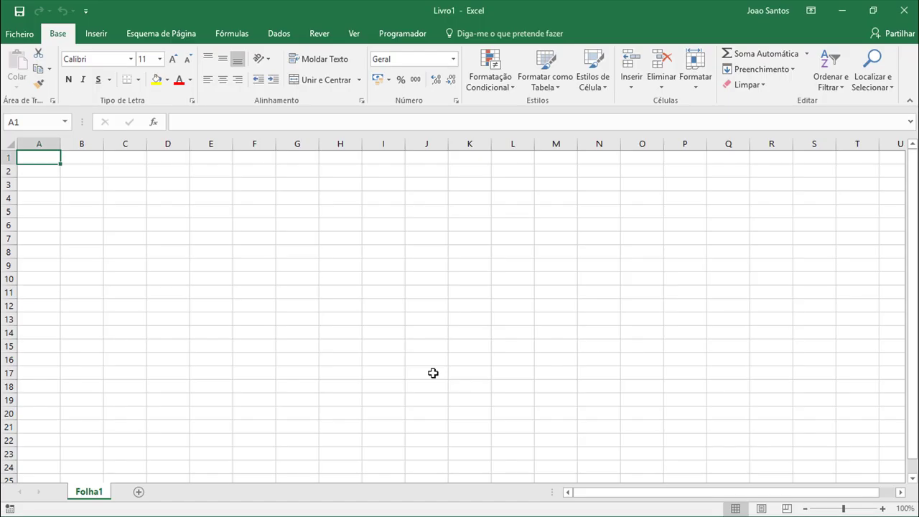
Enter 1, 2 and 3 in cells A1 to A3.
type("1")
key("Return")
type("2")
key("Return")
type("3")
key("Return")
key("ctrl+Home")
Enter a, b and c in cells B1 to B3.
key("Right")
type("a")
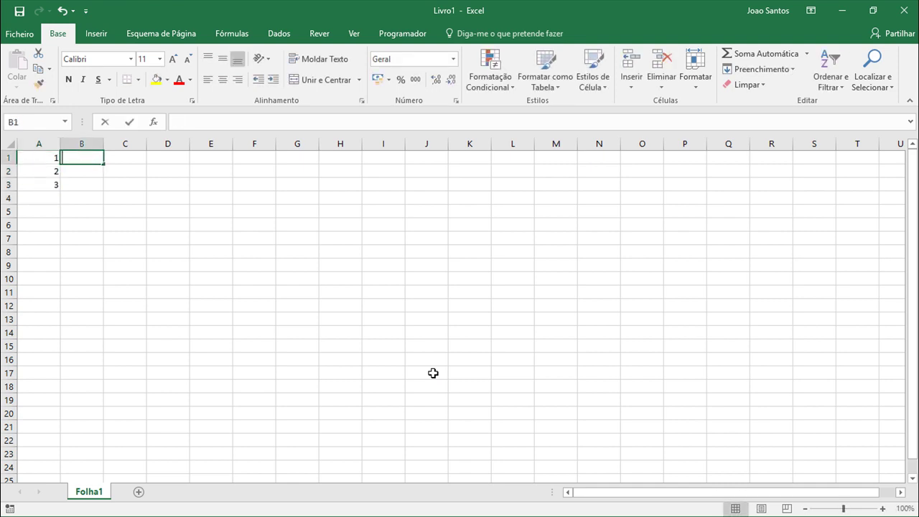
key("Return")
type("b")
key("Return")
type("c")
key("Return")
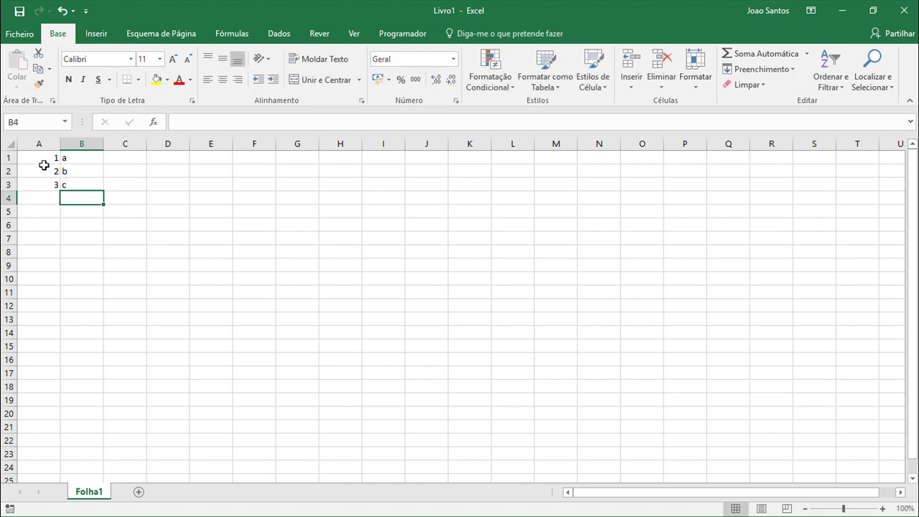
Copy range A1:C5 and return to AutoCAD.
mouse_move(39, 158)
left_mouse_down()
mouse_move(83, 197)
mouse_move(123, 214)
left_mouse_up()
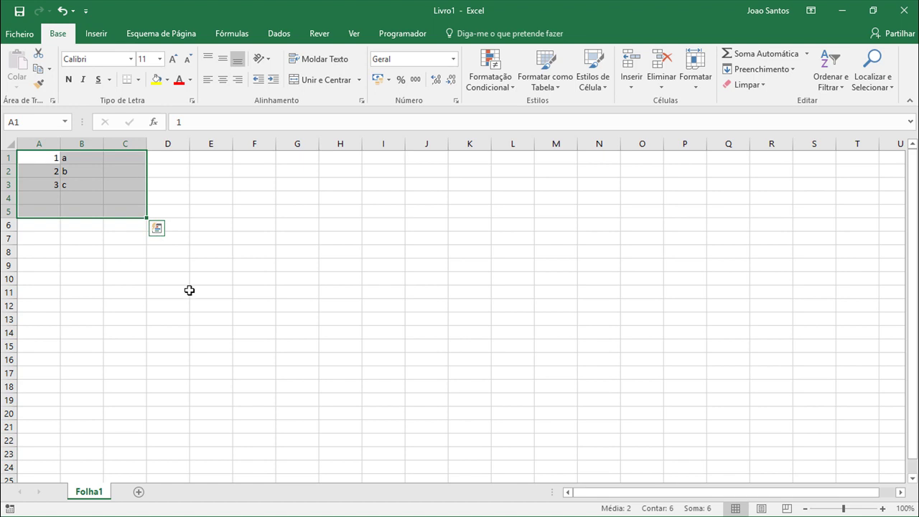
key("ctrl+c")
key("alt+Tab")
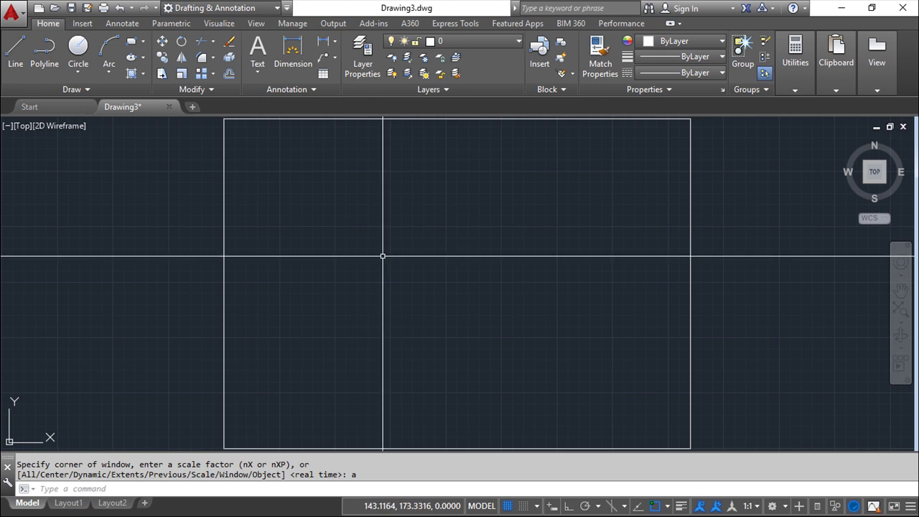
key("Return")
key("ctrl+v")
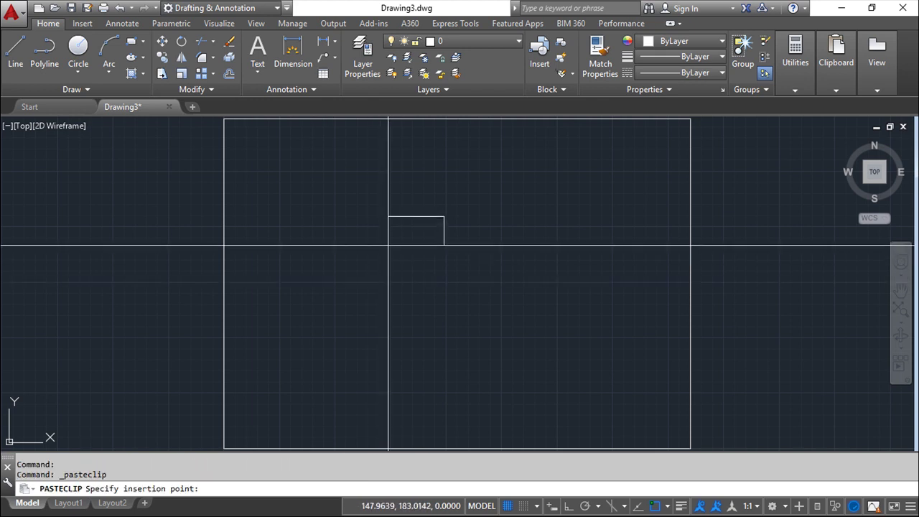
left_click(385, 244)
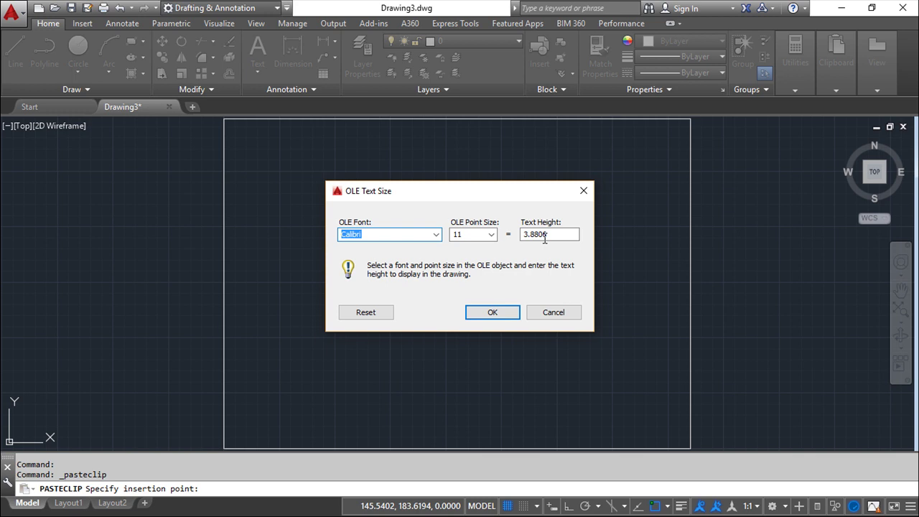
left_click(560, 234)
double_click(549, 235)
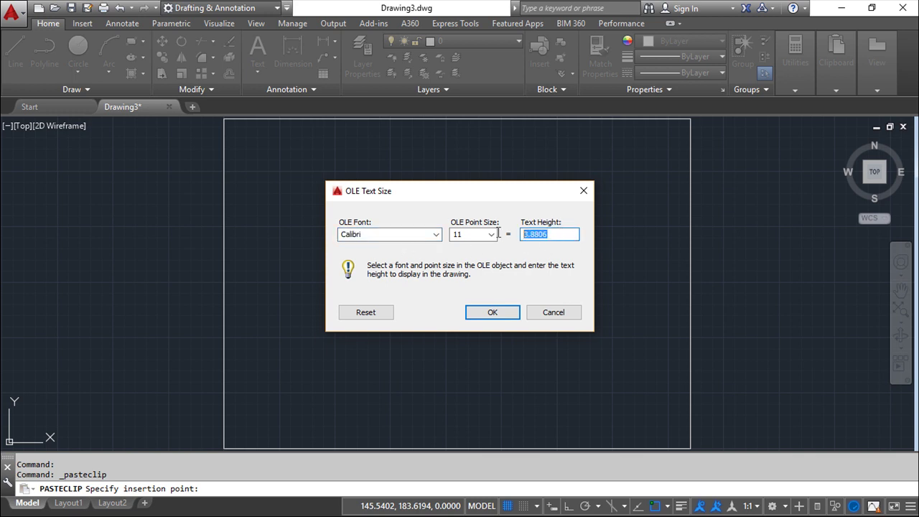
type("10")
key("Return")
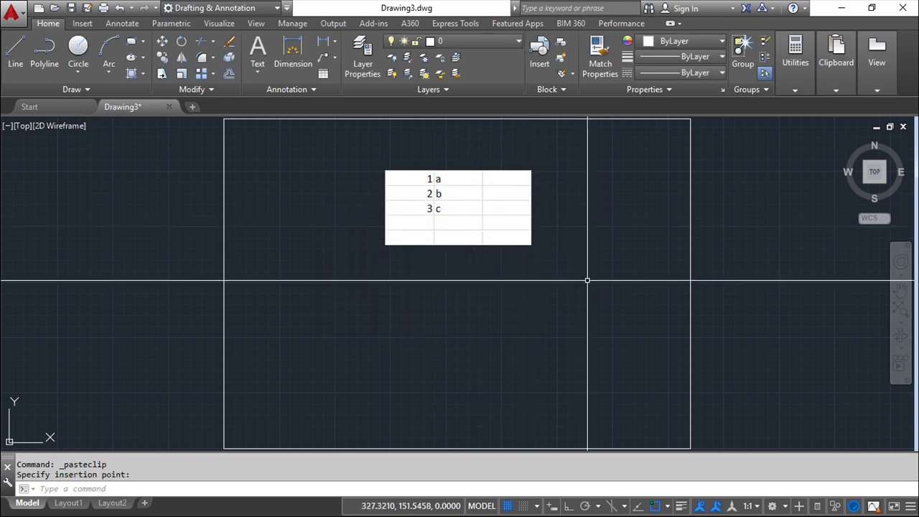
left_click(229, 41)
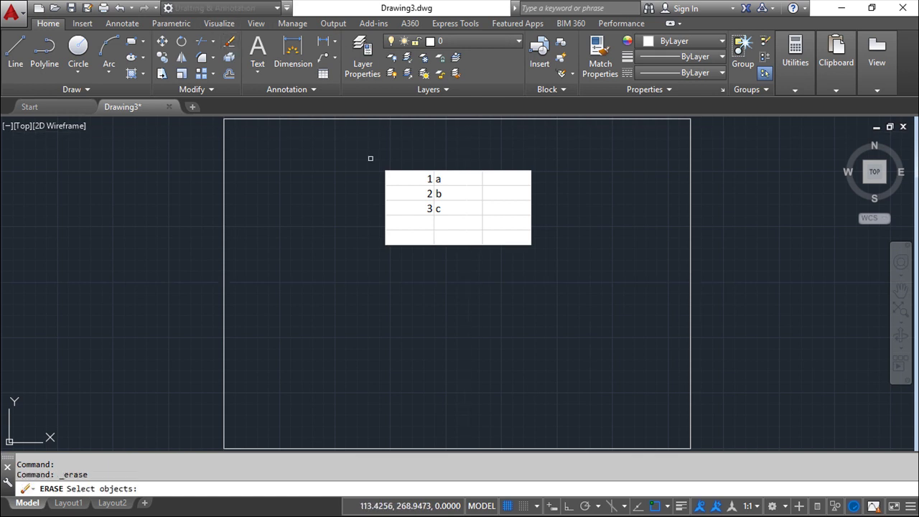
left_click(586, 278)
left_click(351, 171)
key("Return")
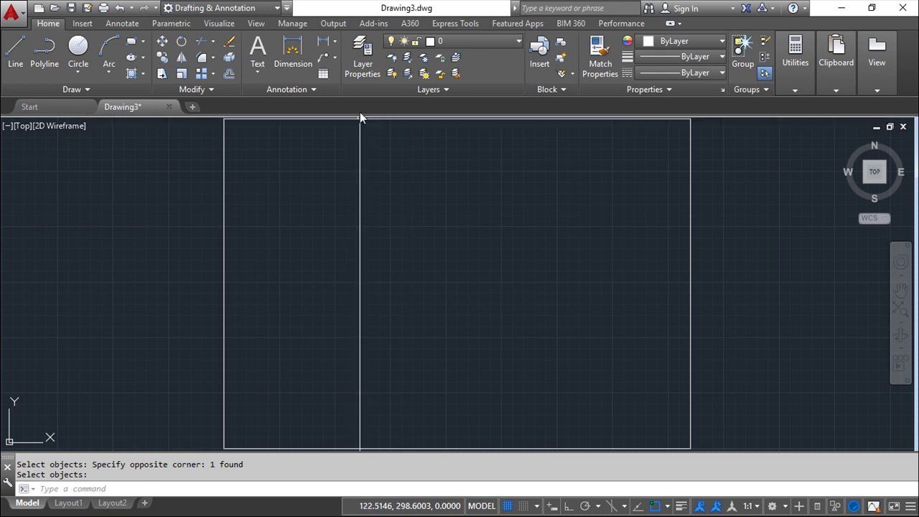
Insert a table with the default Insert Table settings near the drawing centre.
left_click(323, 73)
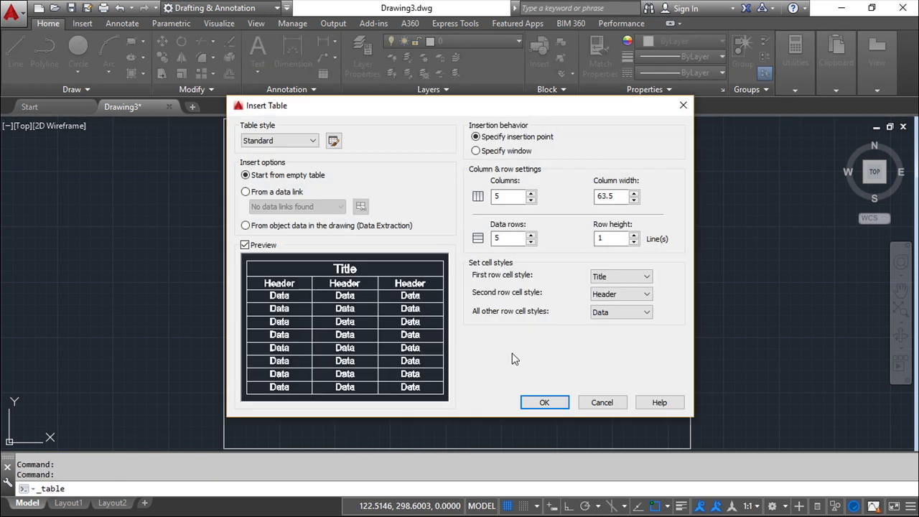
left_click(544, 402)
left_click(299, 224)
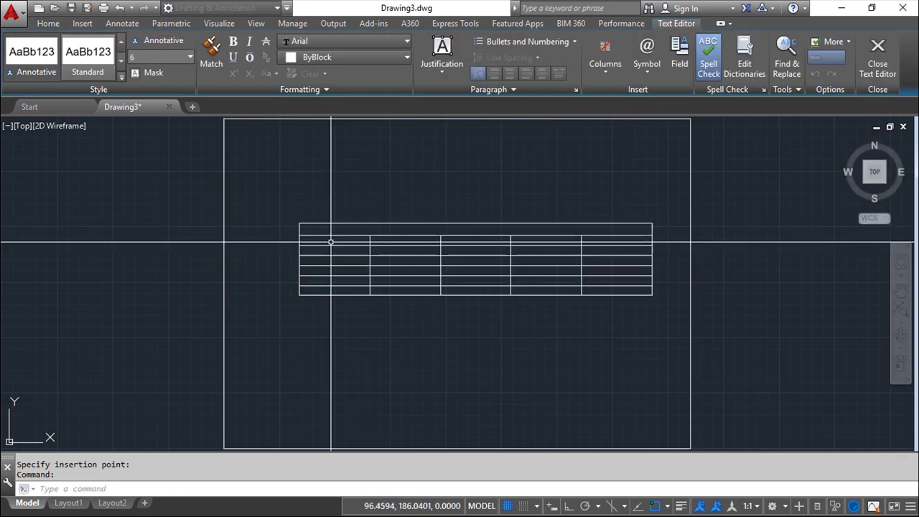
left_click(331, 242)
Fill the table's second row with 2, 3 and 4.
left_click(331, 242)
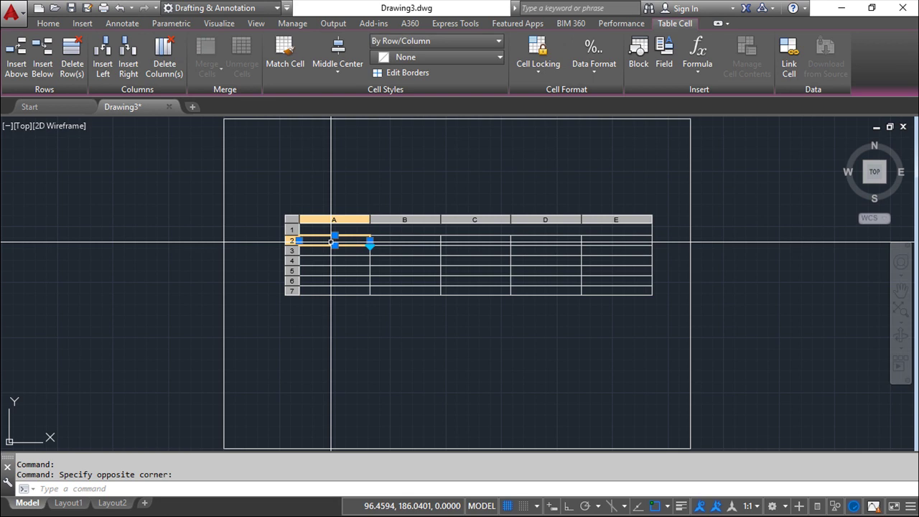
double_click(335, 242)
type("2")
key("Tab")
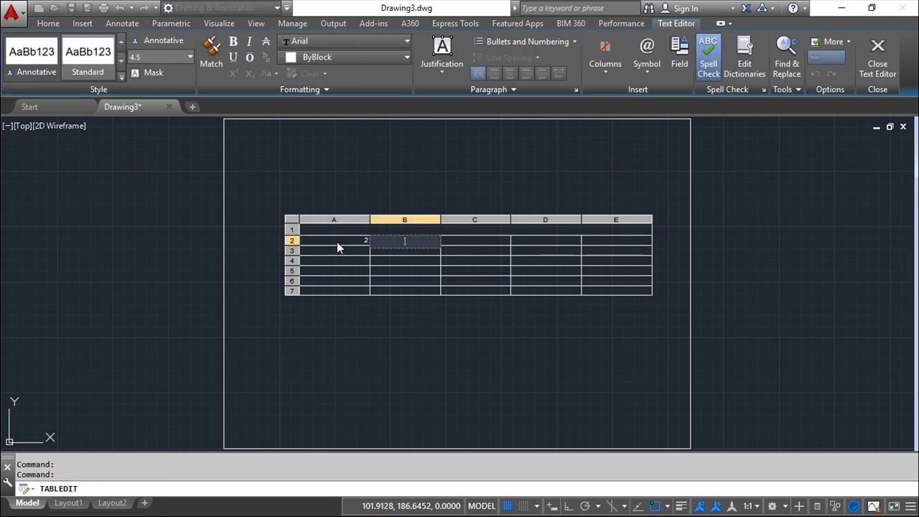
type("3")
key("Tab")
type("4")
key("Return")
Fill the third row with a, b and c and finish editing the table.
key("shift+Tab")
key("shift+Tab")
type("a")
key("Tab")
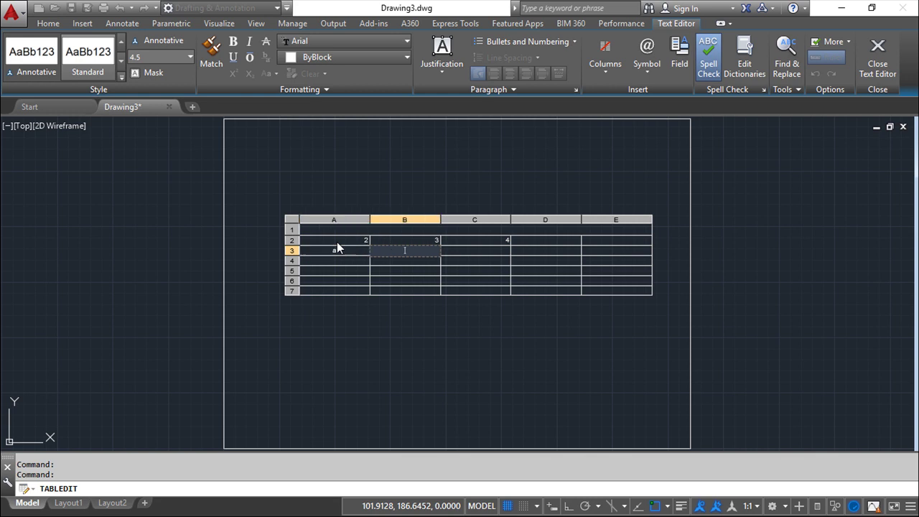
type("b")
key("Tab")
type("c")
key("Tab")
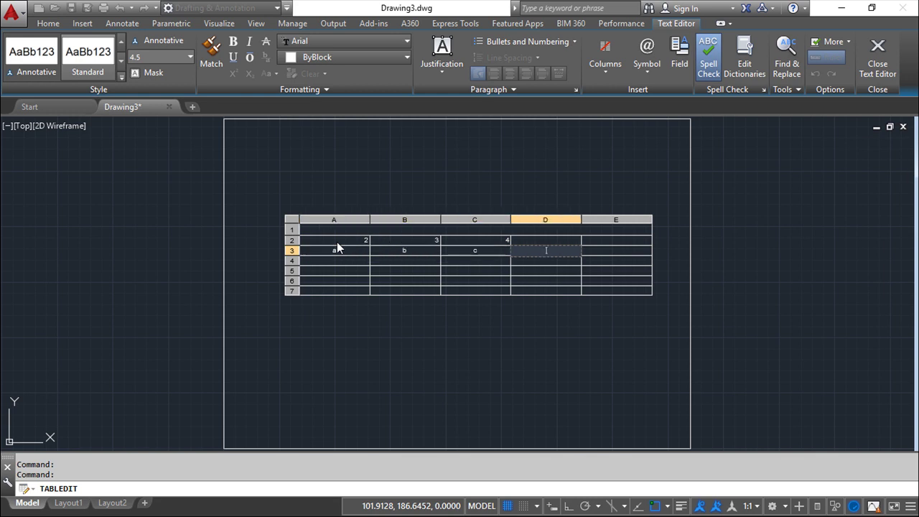
left_click(425, 373)
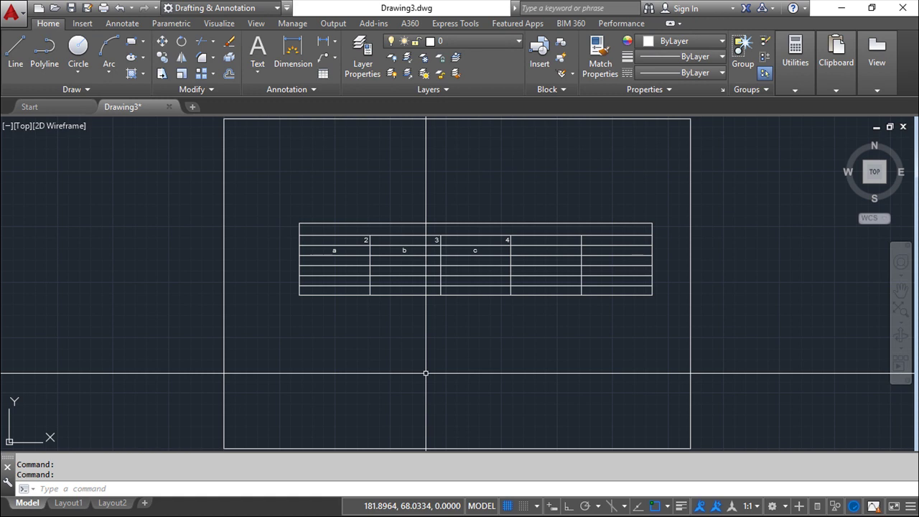
Export the table with TABLEEXPORT as the comma-delimited file Table1.csv on the Desktop.
scroll(396, 354, "up", 2)
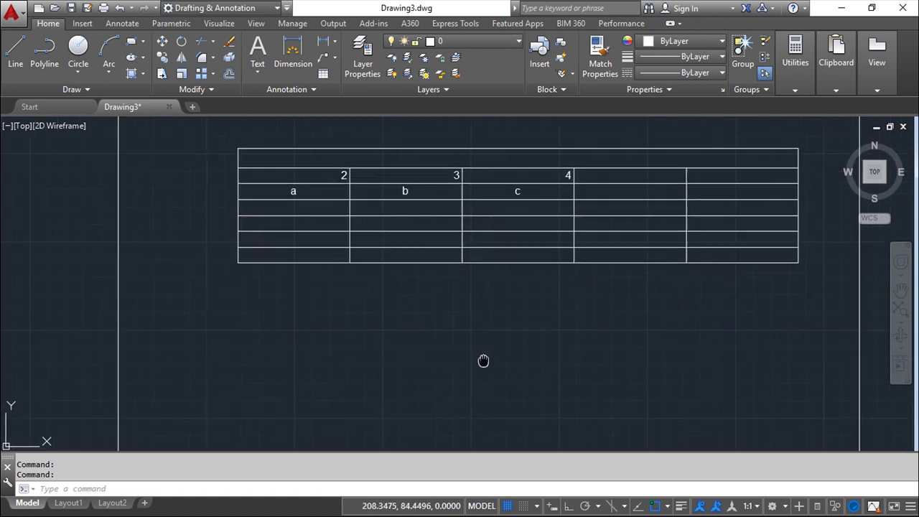
middle_click_drag(484, 361, 436, 393)
middle_click_drag(484, 344, 475, 368)
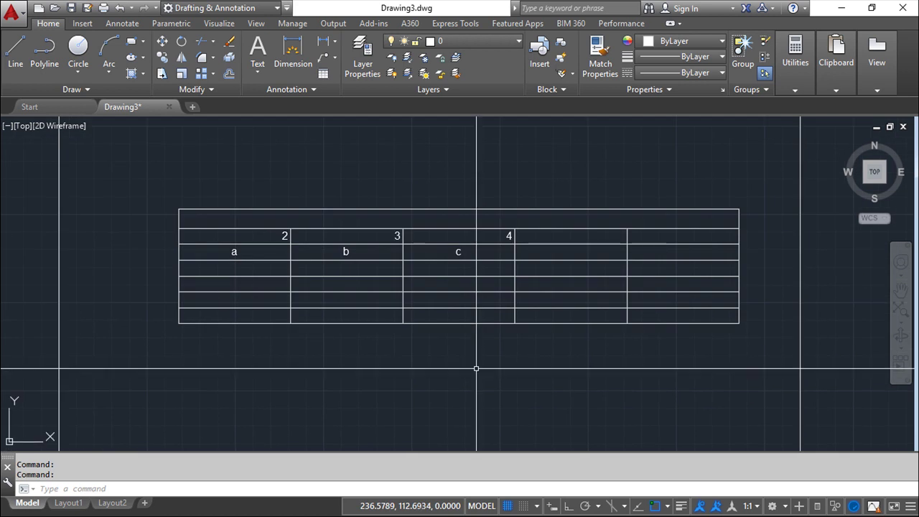
type("TABLExport")
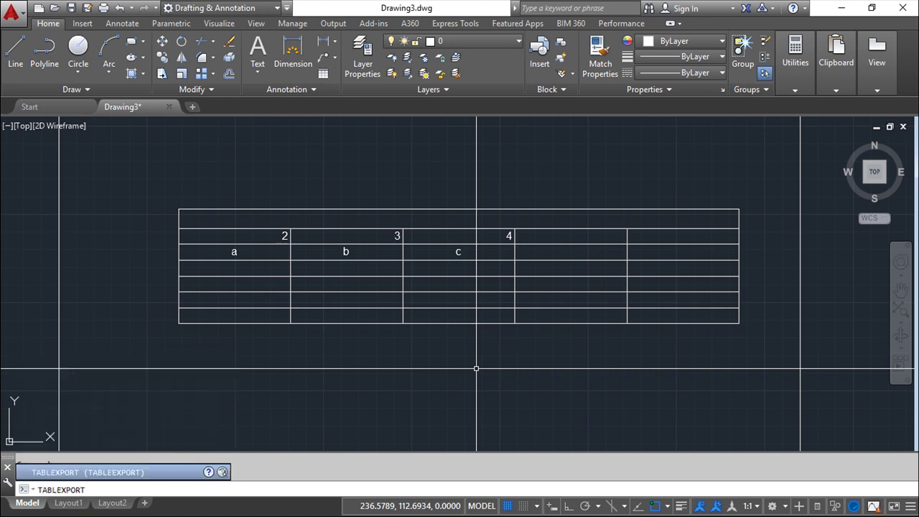
key("Return")
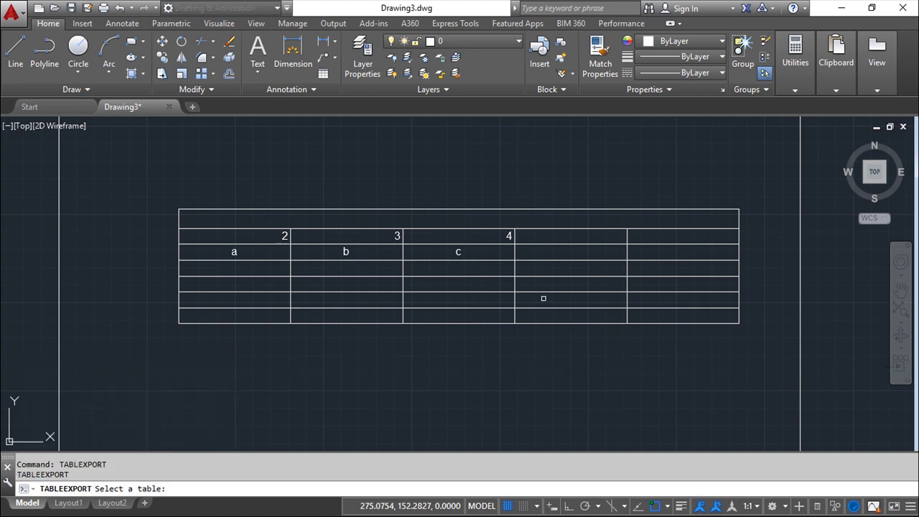
left_click(522, 291)
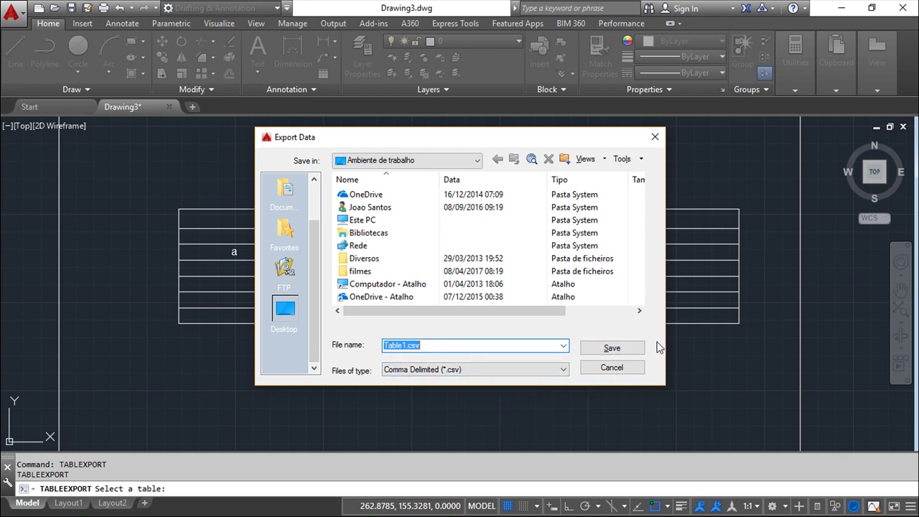
left_click(612, 349)
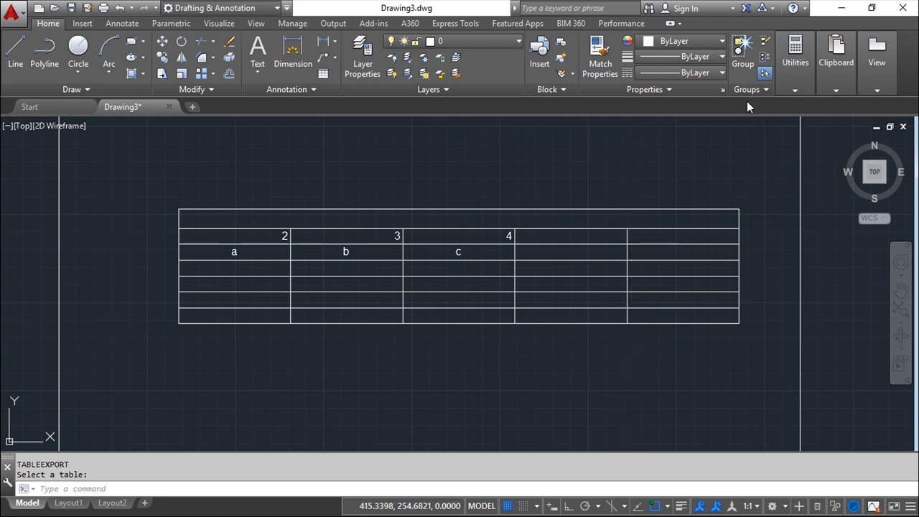
key("alt+Tab")
Undo the paste in Livro1 so range A1:C5 is empty again.
key("ctrl+v")
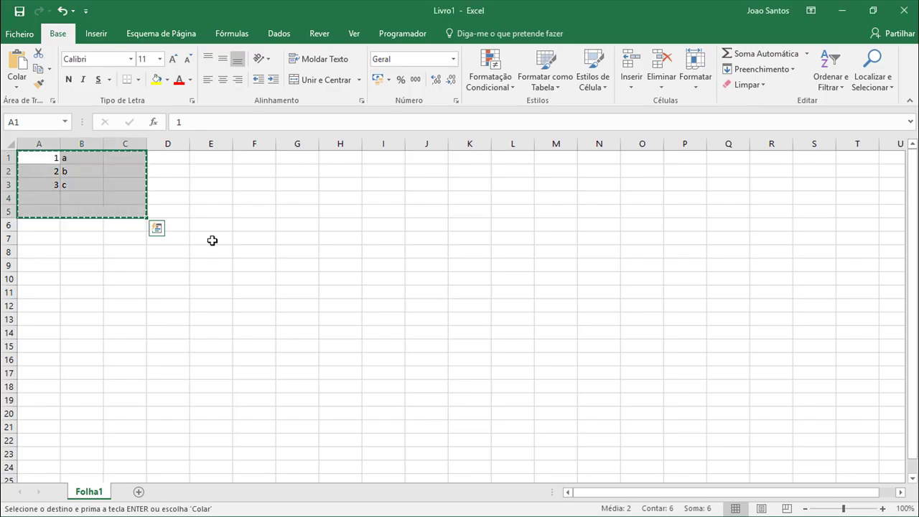
key("ctrl+z")
left_click(179, 293)
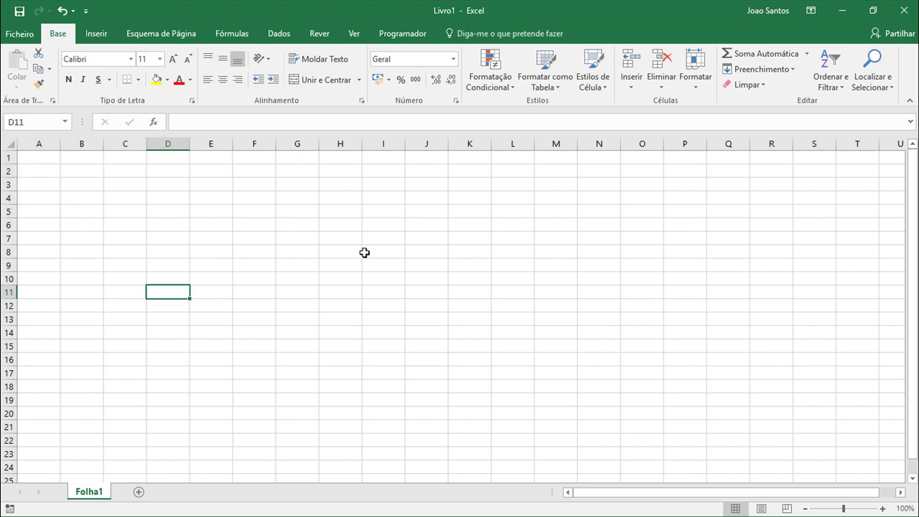
Open the exported Table1 from Recent files, then close the previous workbook.
left_click(25, 34)
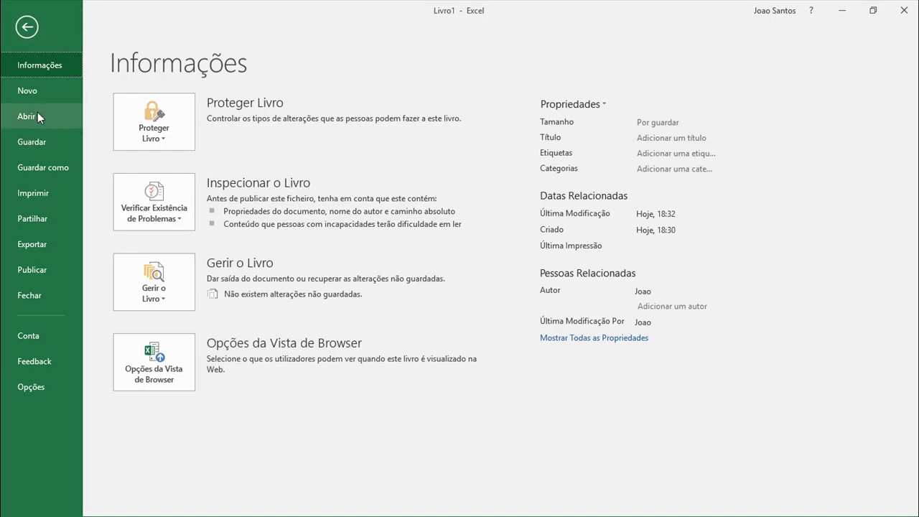
left_click(37, 114)
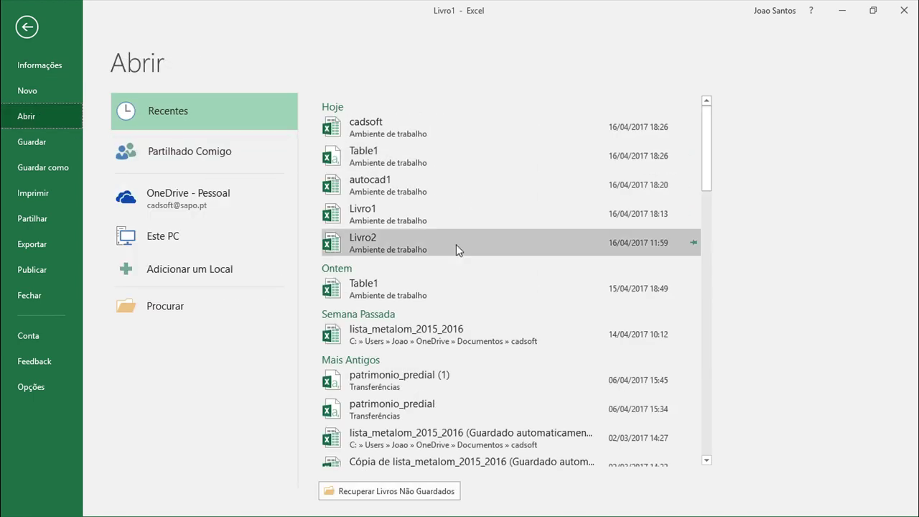
left_click(374, 160)
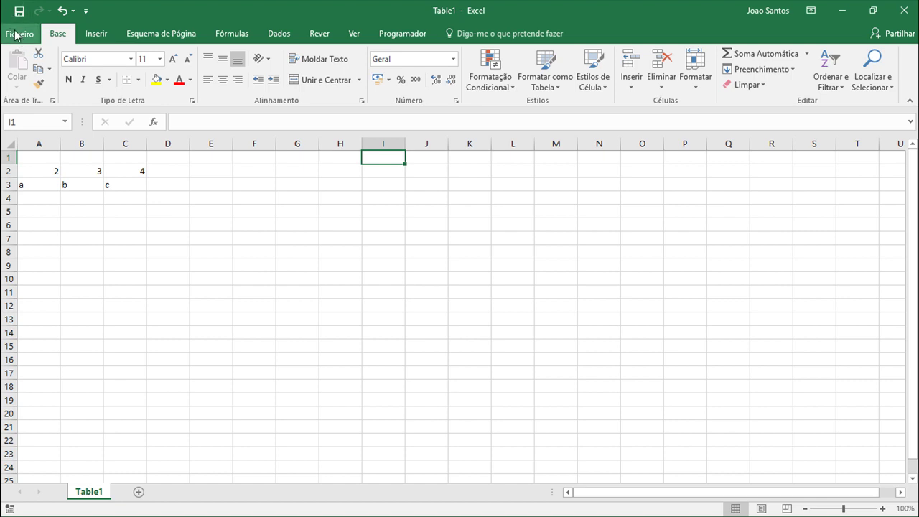
left_click(19, 35)
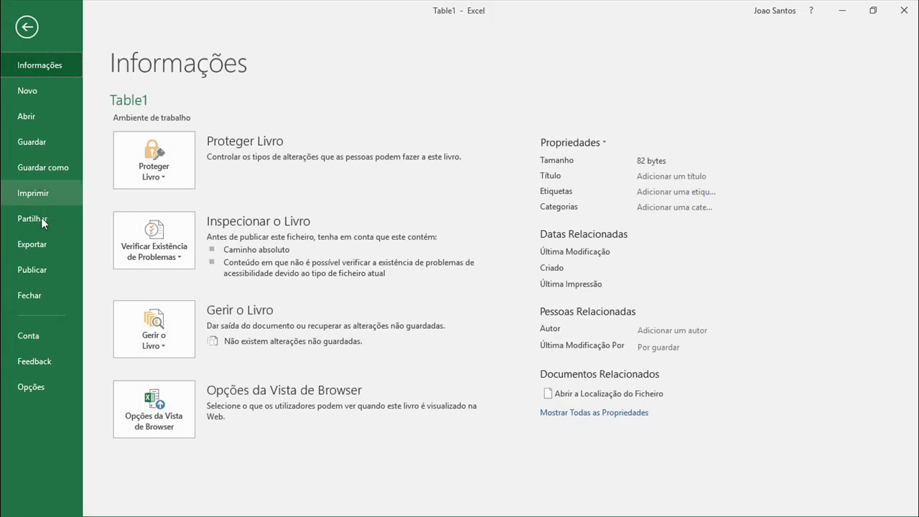
left_click(45, 297)
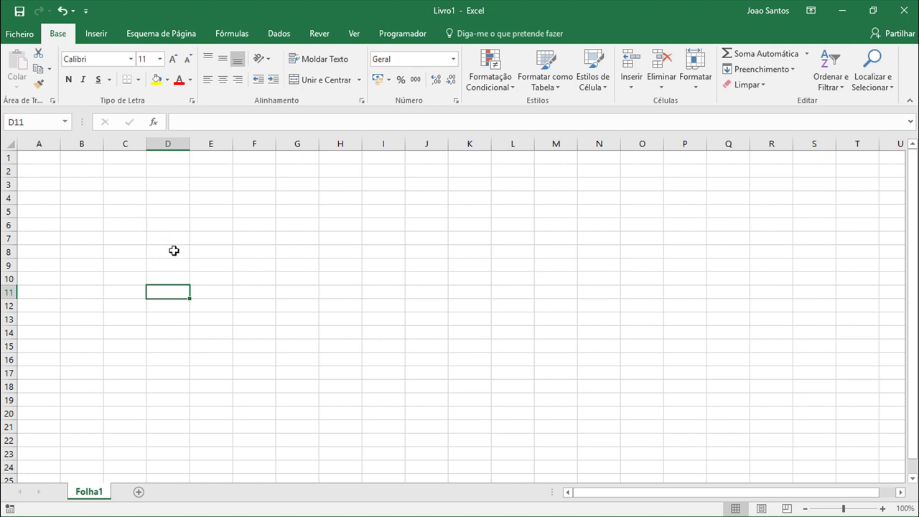
Enter 5 in cell A2 and 10 in cell B2.
left_click(176, 252)
left_click(31, 178)
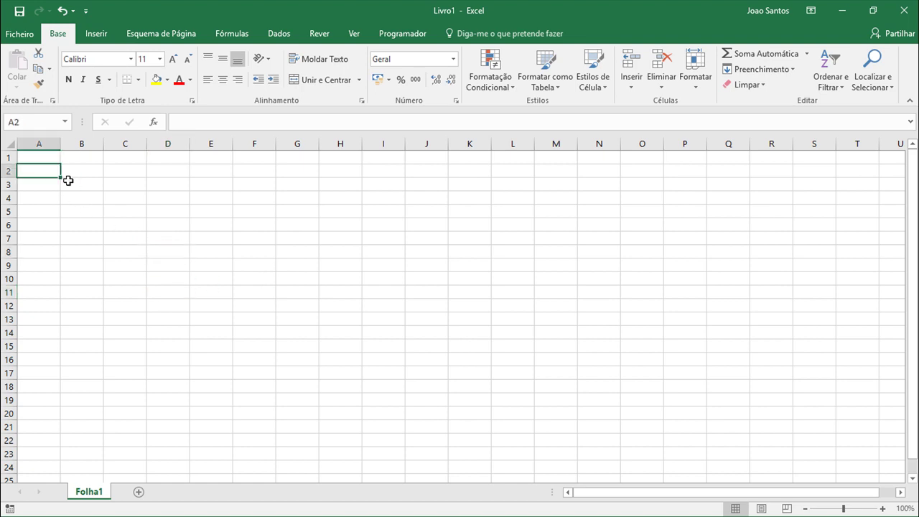
type("5")
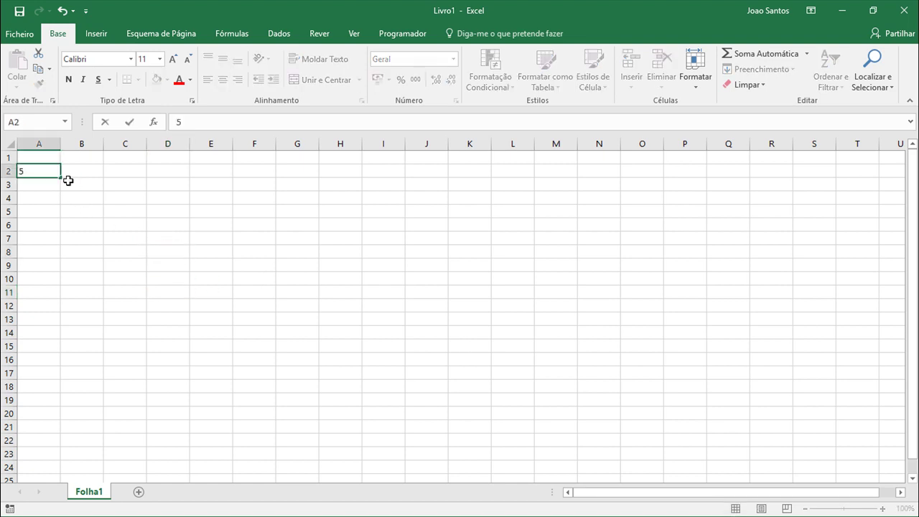
key("Right")
type("10")
key("Return")
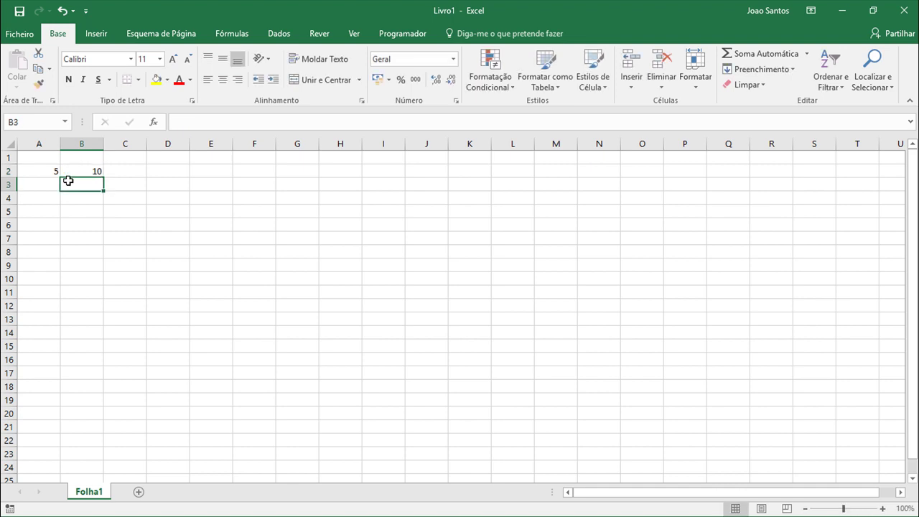
Save the workbook to the desktop as cadsoft.
left_click(20, 34)
left_click(55, 167)
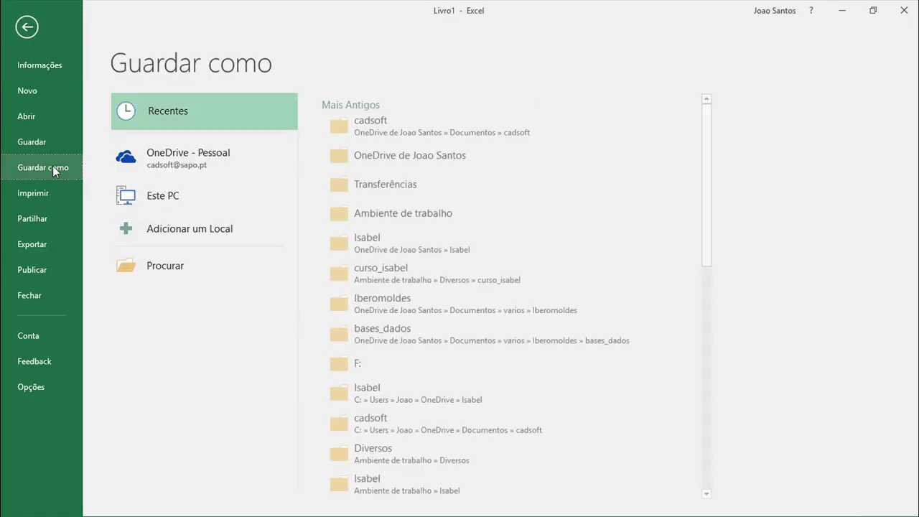
left_click(410, 213)
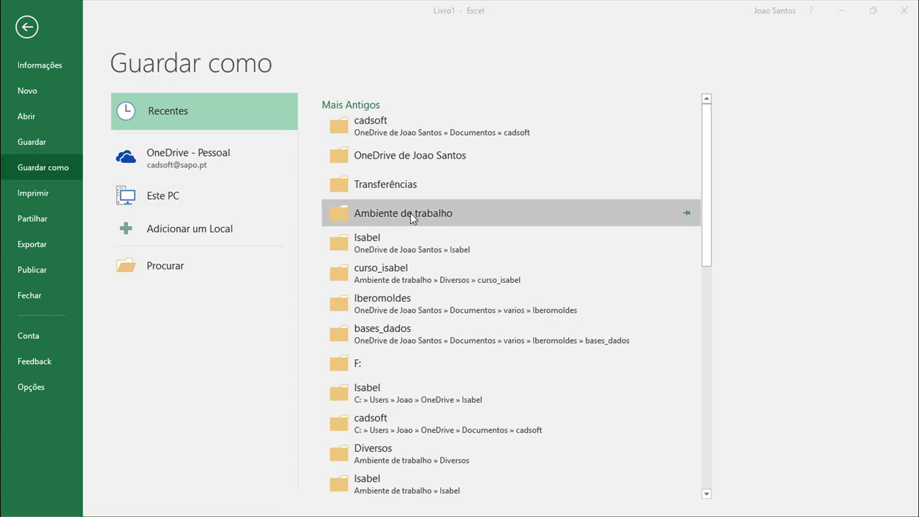
type("cadsoft")
left_click(347, 319)
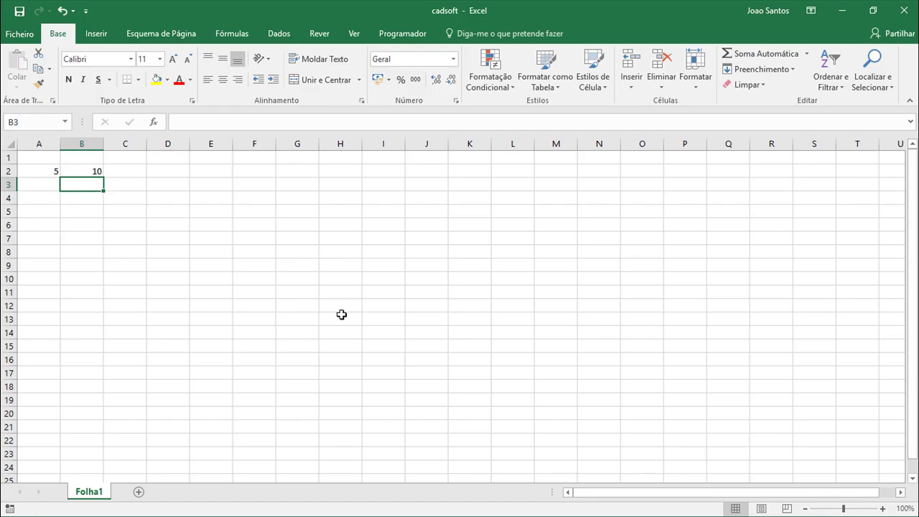
Back in AutoCAD, erase the old 2, 3, 4 table.
key("alt+Tab")
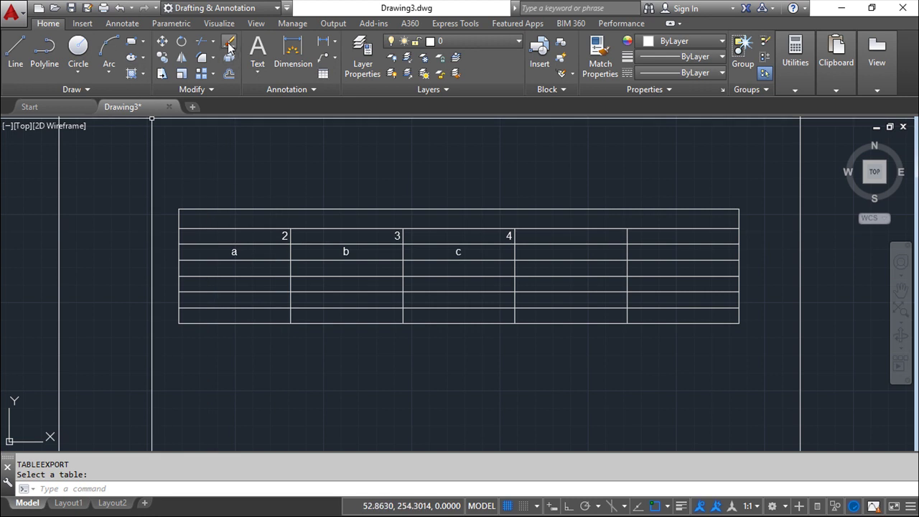
left_click(229, 40)
left_click(276, 210)
key("Return")
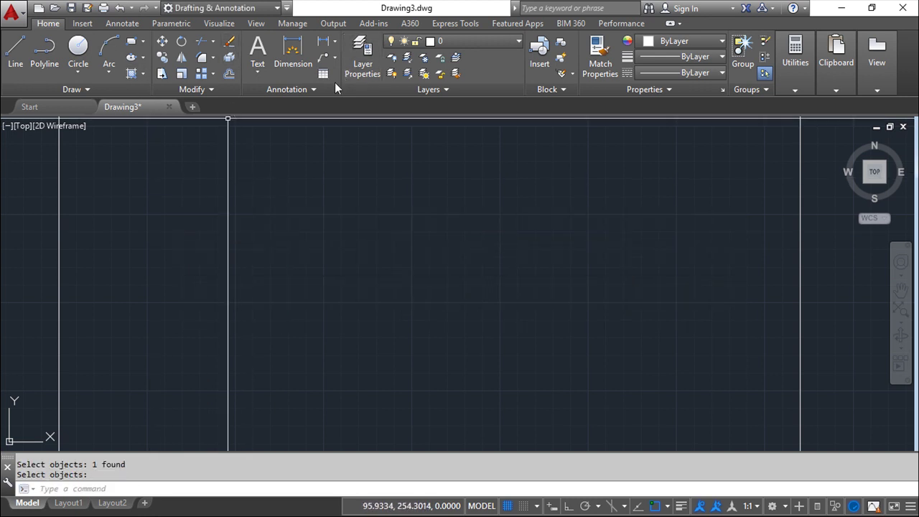
Place a new default table and select its cells A3 and B3.
left_click(323, 73)
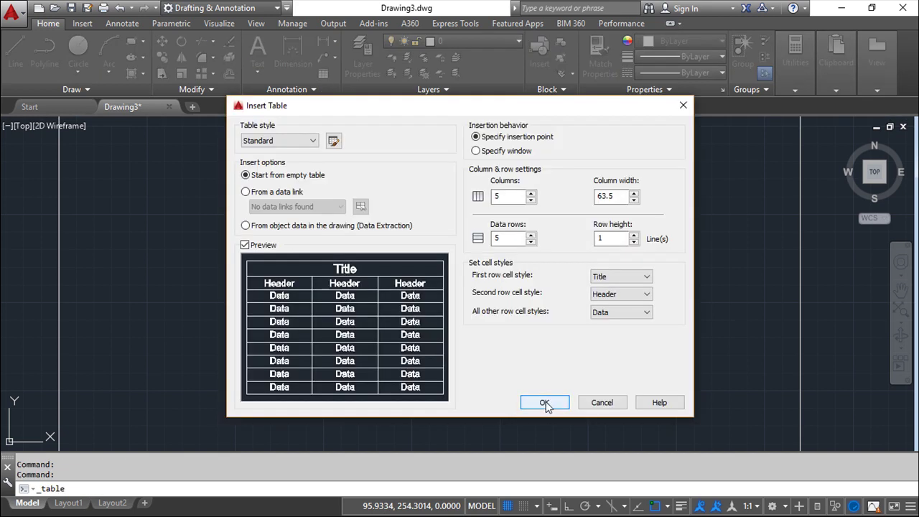
left_click(546, 405)
left_click(182, 224)
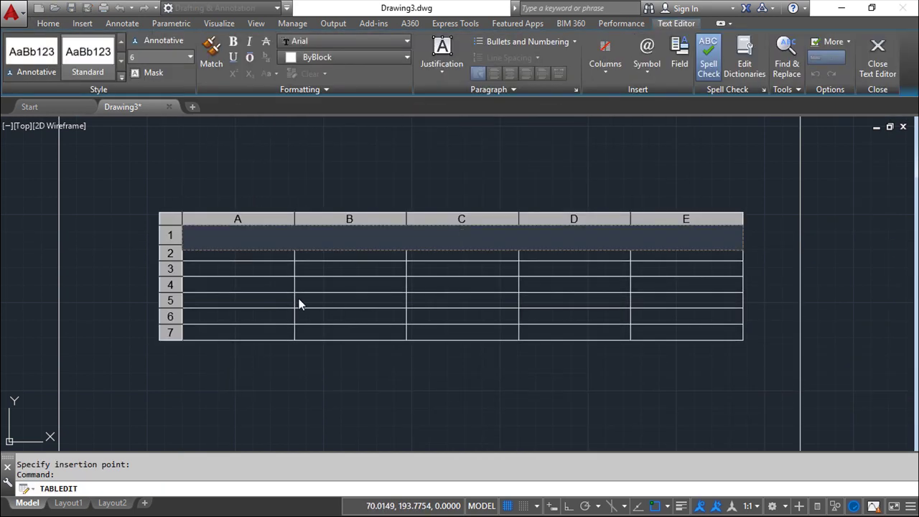
key("Escape")
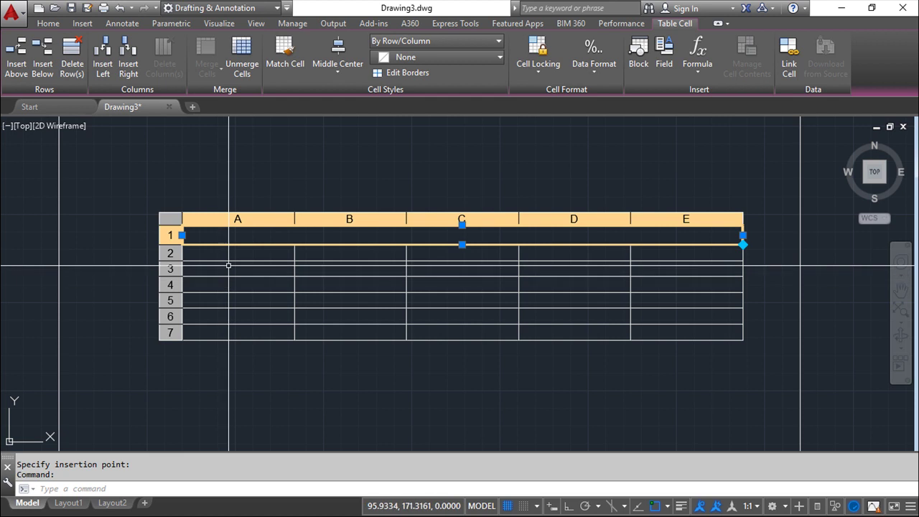
left_click_drag(231, 268, 353, 269)
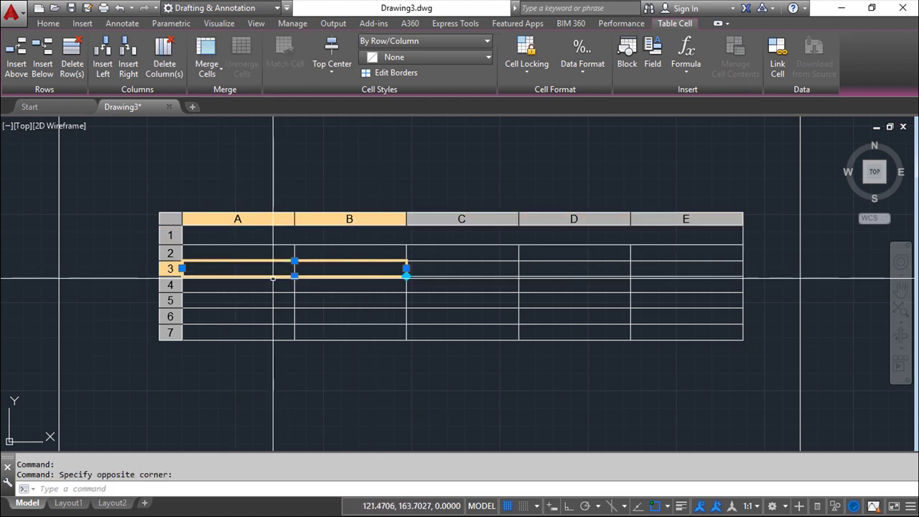
Create a new Excel data link for the selected cells and name it.
left_click(776, 69)
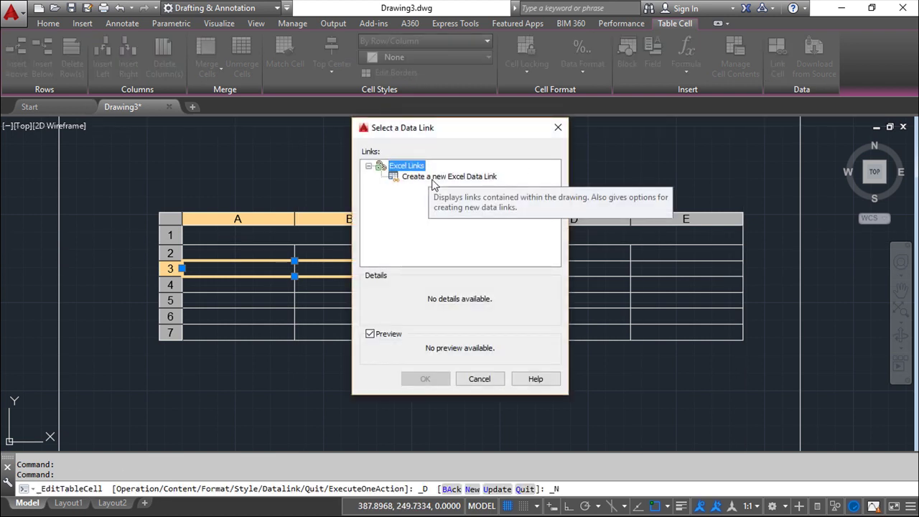
left_click(433, 179)
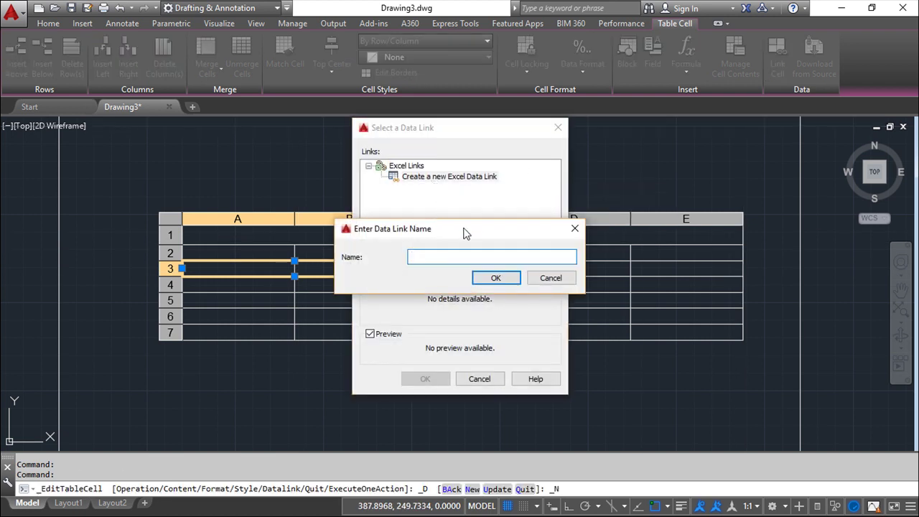
type("dl")
key("Return")
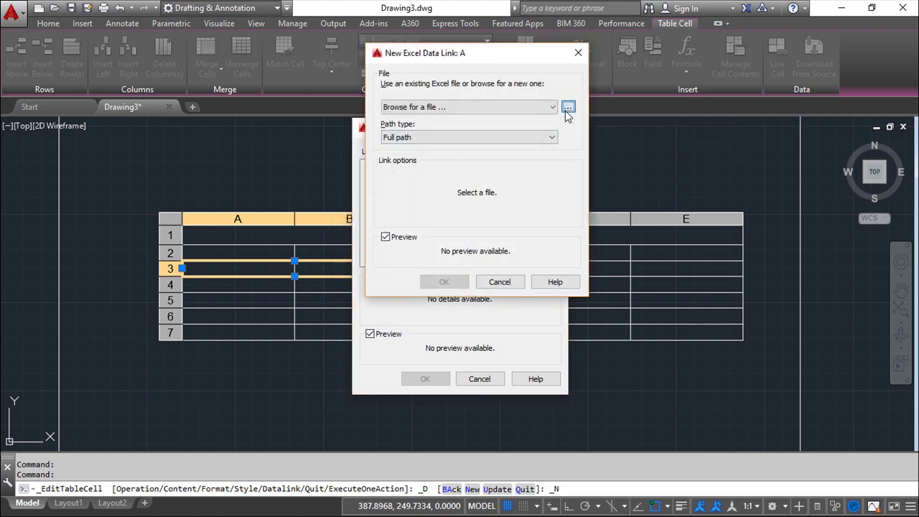
Point the link at cadsoft.xlsx, choose Link to range, and check Excel.
left_click(567, 109)
left_click(359, 286)
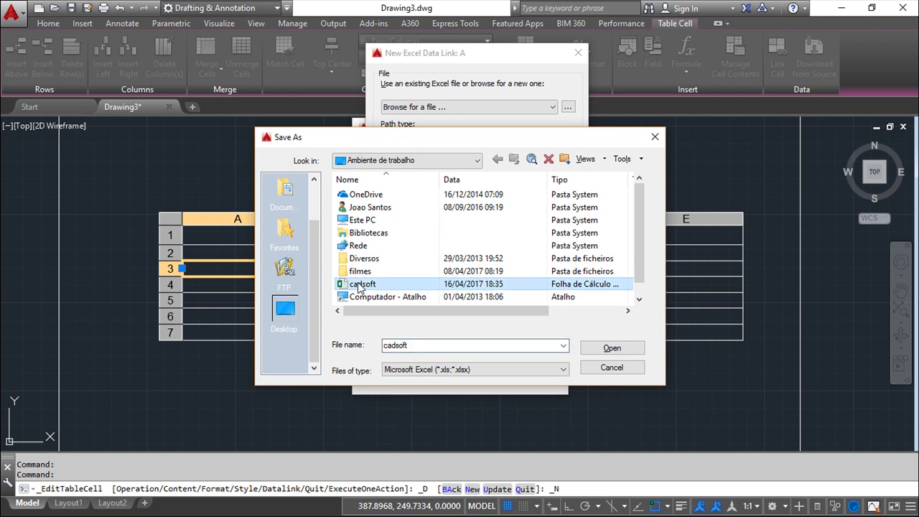
left_click(605, 348)
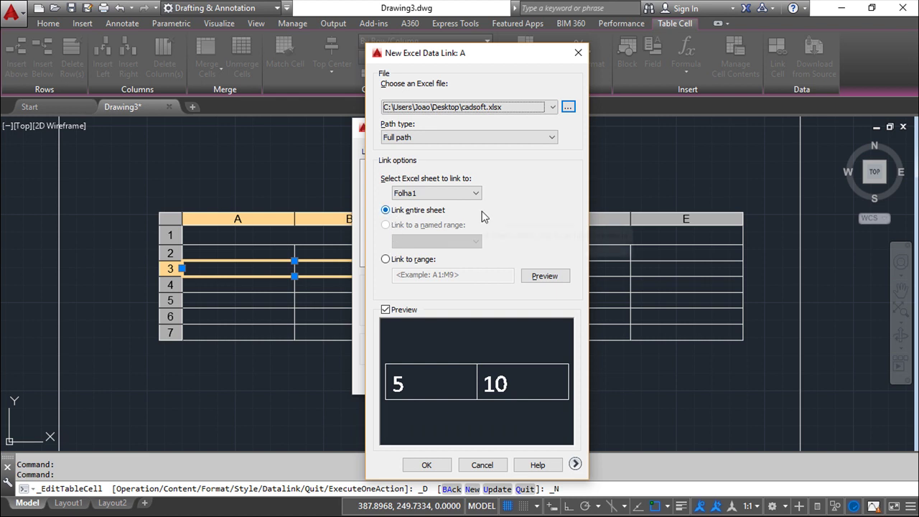
left_click(385, 259)
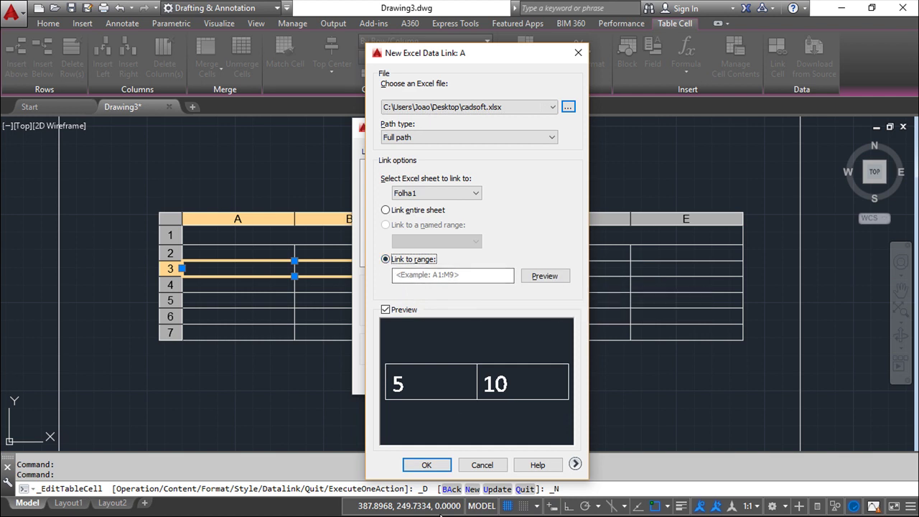
key("alt+Tab")
key("alt+Tab")
key("alt+Tab")
key("alt+Tab")
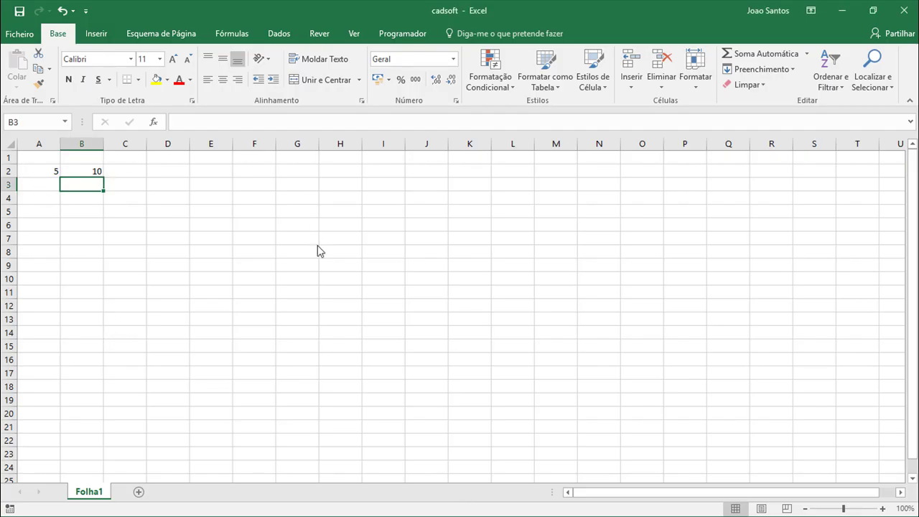
Link cells A3:B3 to range A2:B2 of cadsoft.xlsx, showing 5 and 10.
key("alt+Tab")
left_click(438, 276)
type("A2")
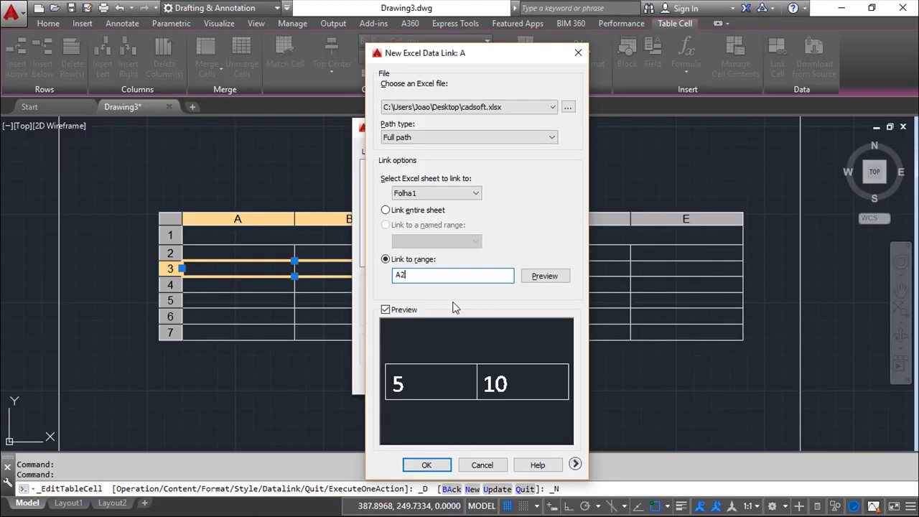
type(":B2")
left_click(428, 466)
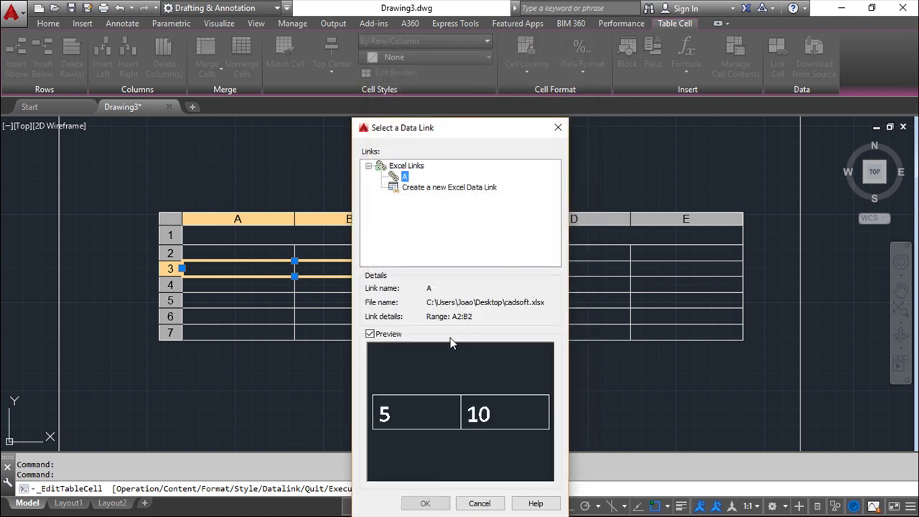
left_click(429, 503)
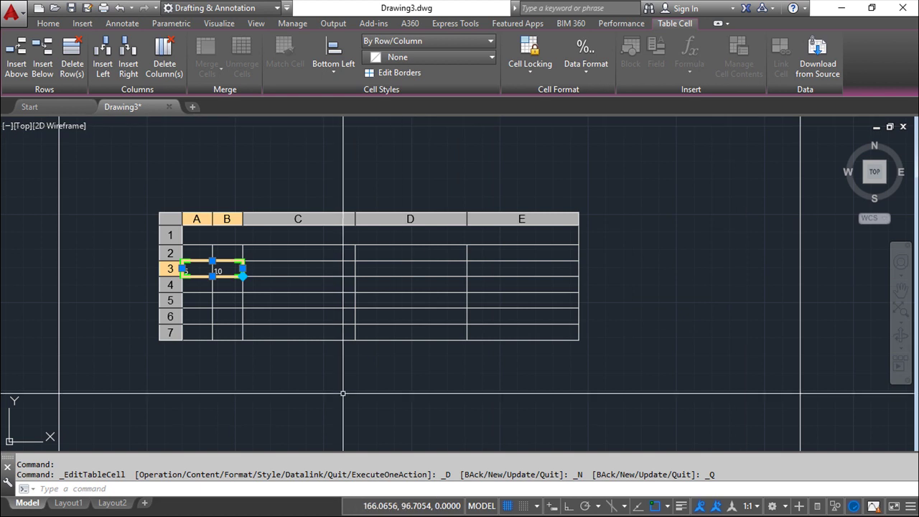
left_click(300, 384)
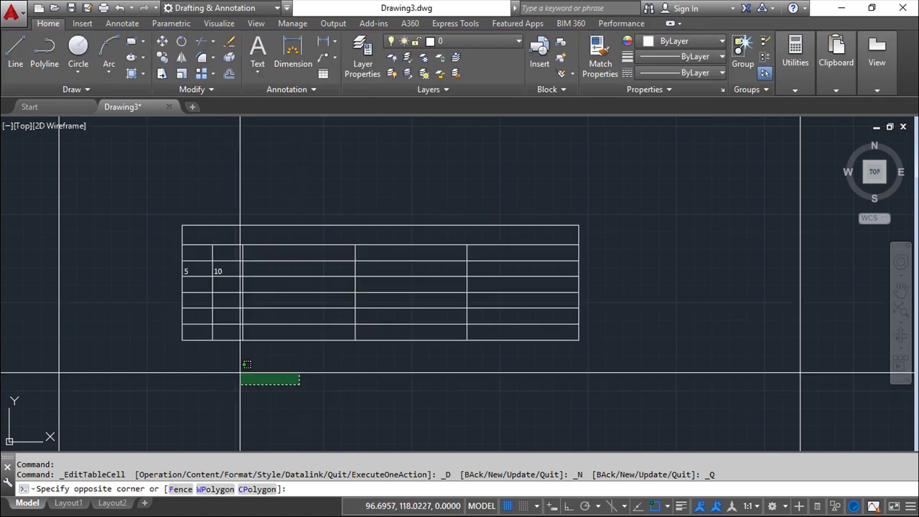
key("Escape")
key("Escape")
key("Escape")
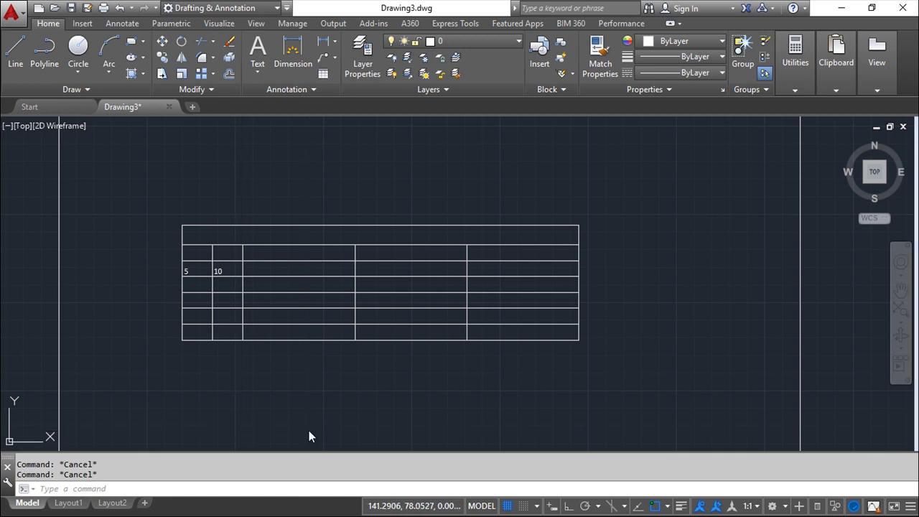
key("alt+Tab")
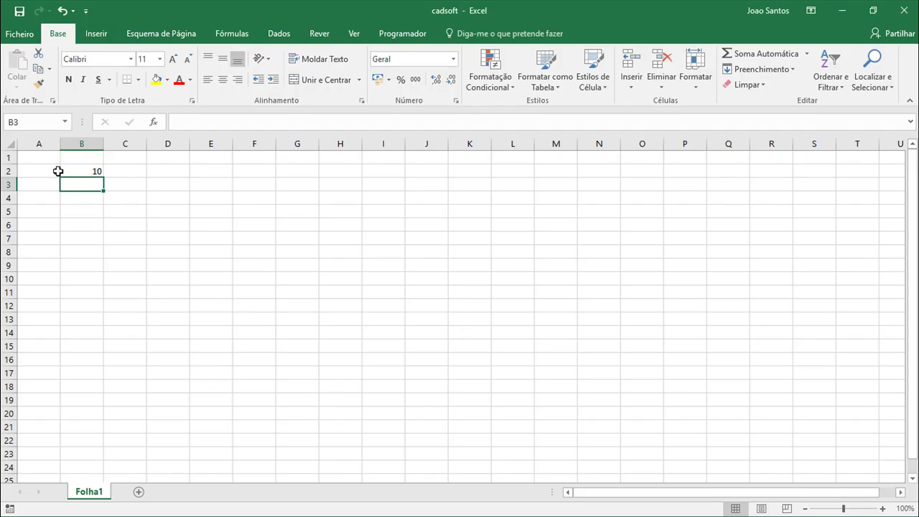
Change cell A2 of cadsoft from 5 to 20 and save the workbook.
left_click(60, 171)
type("5")
key("ctrl+Return")
type("20")
key("Return")
left_click(20, 11)
Select linked cells A3:B3 and use Download from Source so they read 20 and 10.
key("alt+Tab")
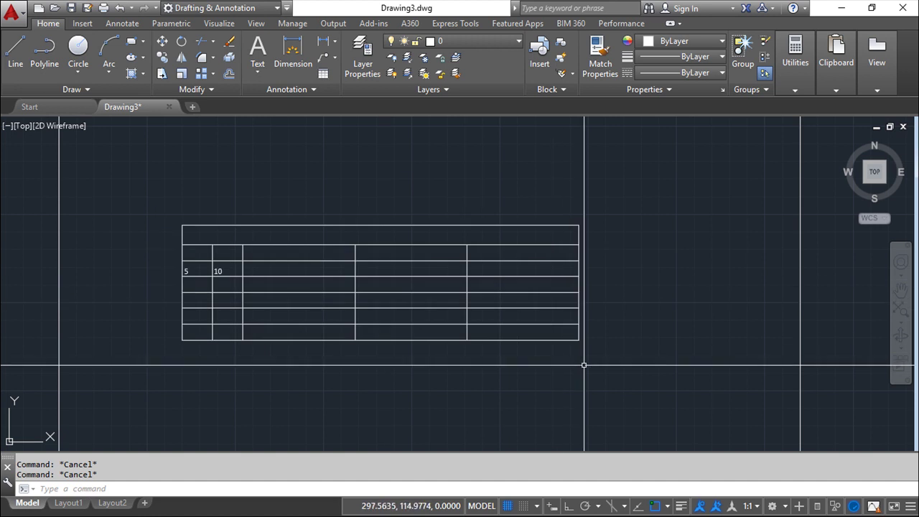
left_click(591, 376)
left_click(478, 365)
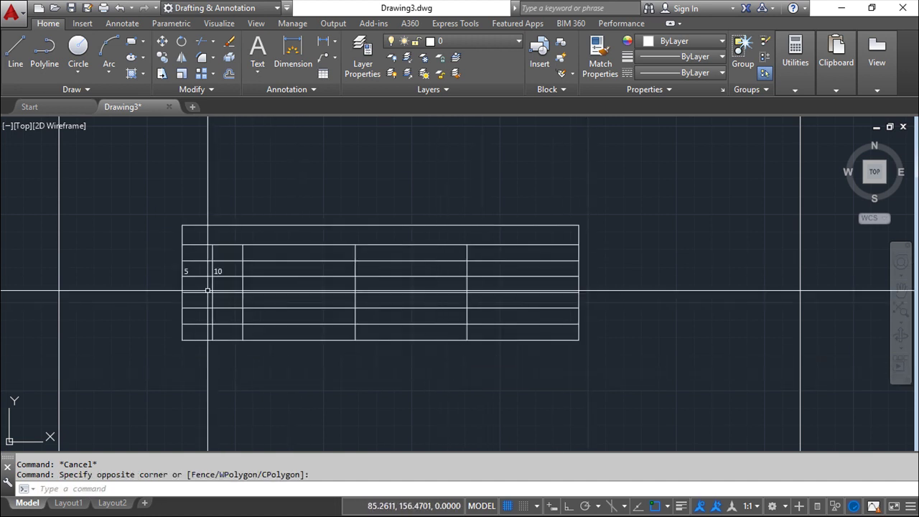
left_click_drag(191, 269, 222, 270)
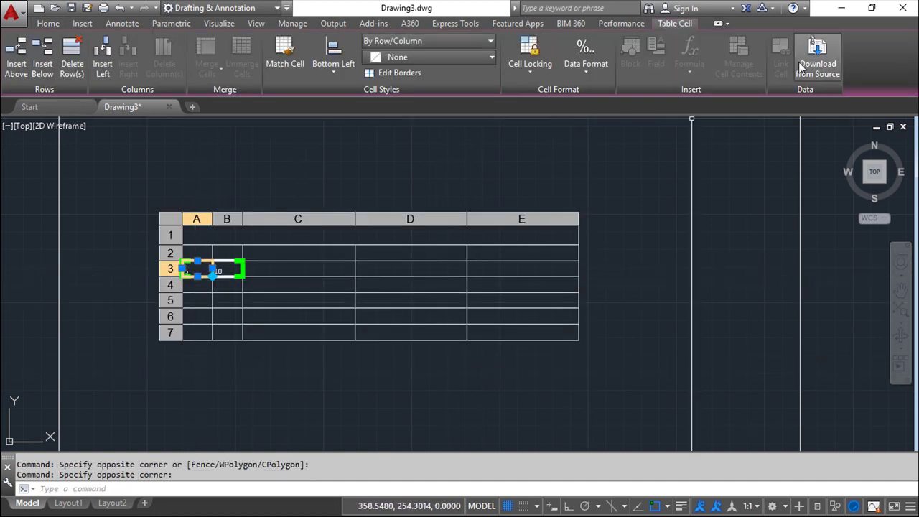
left_click(820, 67)
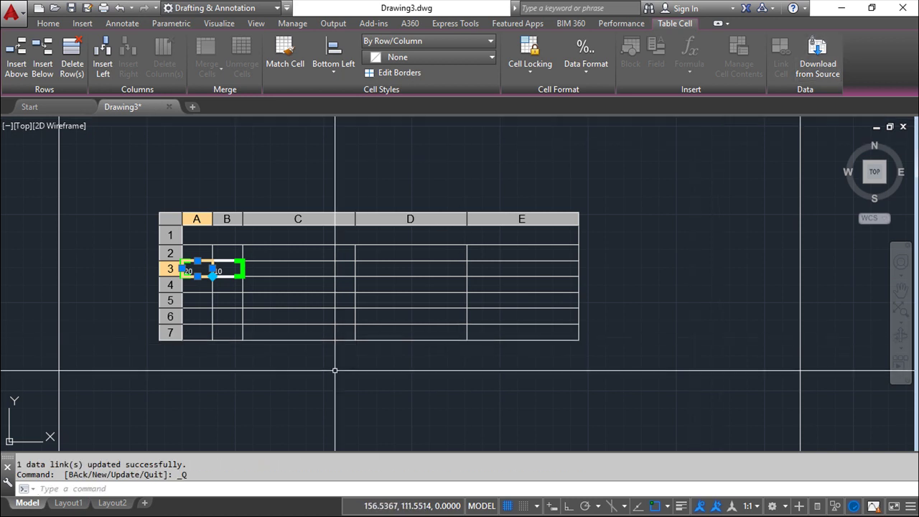
left_click(316, 381)
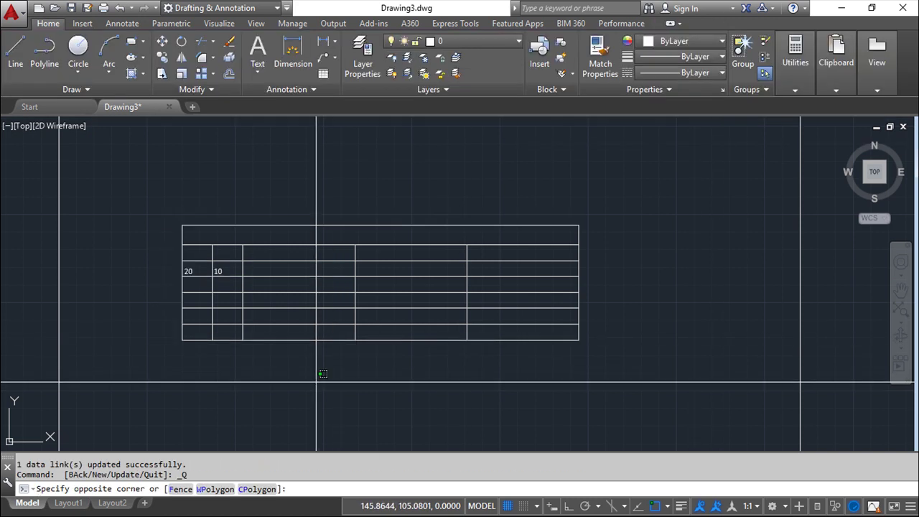